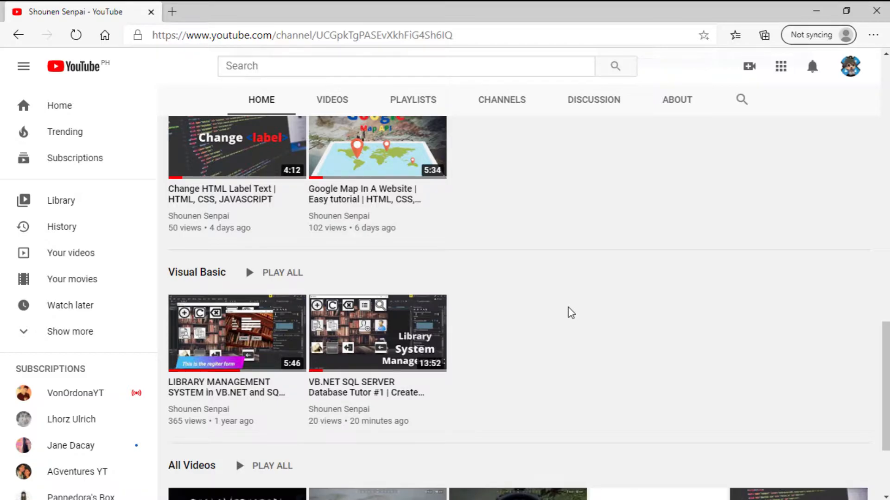
Open the video "LIBRARY MANAGEMENT SYSTEM in VB.NET and SQL Server with Source Code" from the channel's Visual Basic section and pause it.
mouse_move(295, 333)
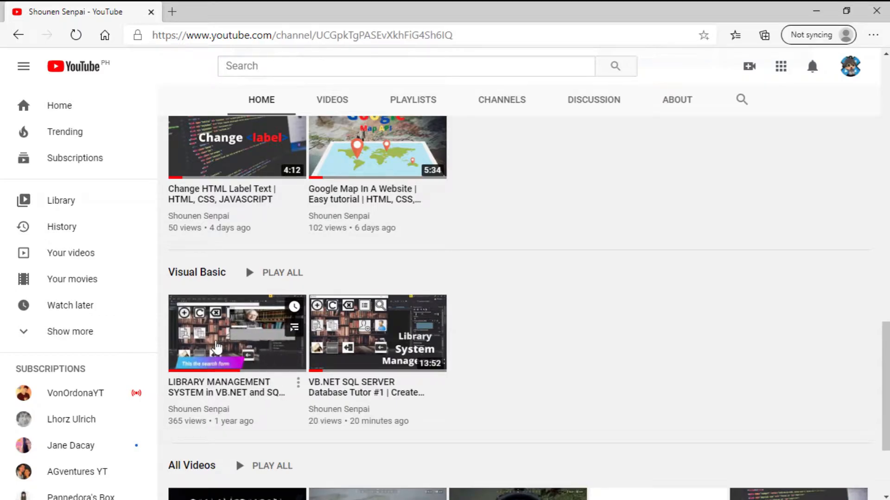
left_click_drag(885, 328, 886, 338)
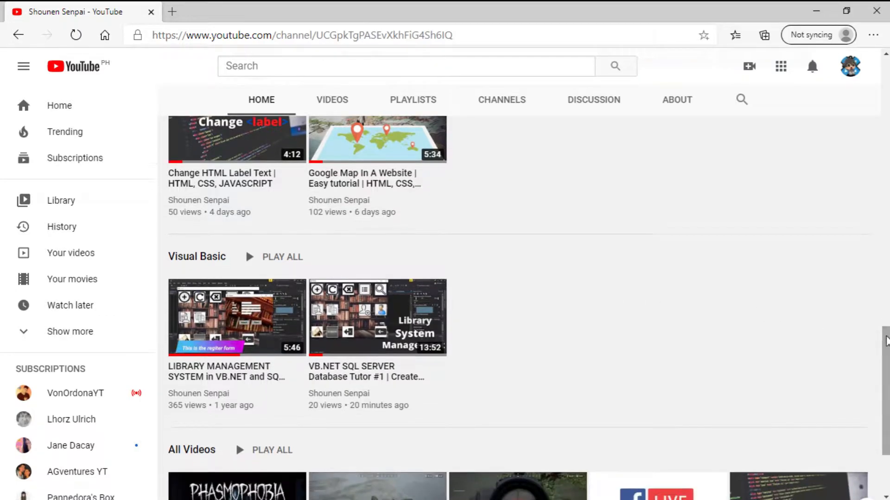
left_click(265, 306)
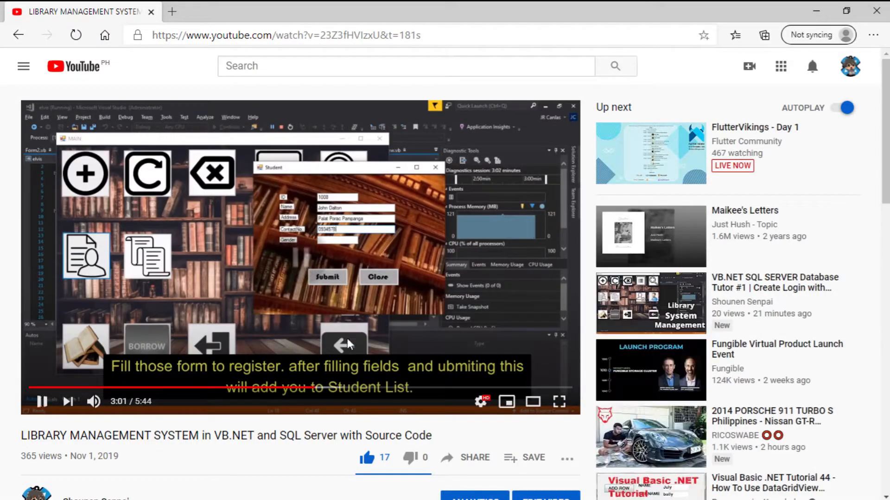
left_click_drag(885, 123, 885, 137)
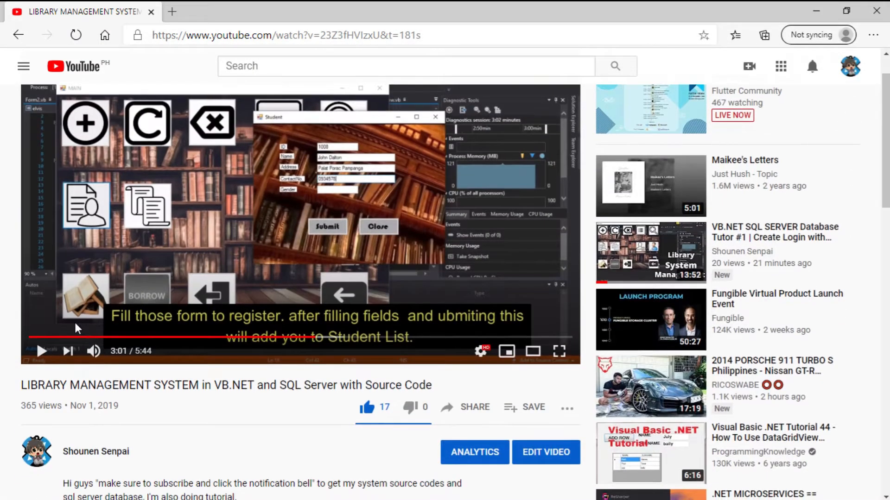
scroll(417, 303, "up", 1)
left_click(299, 343)
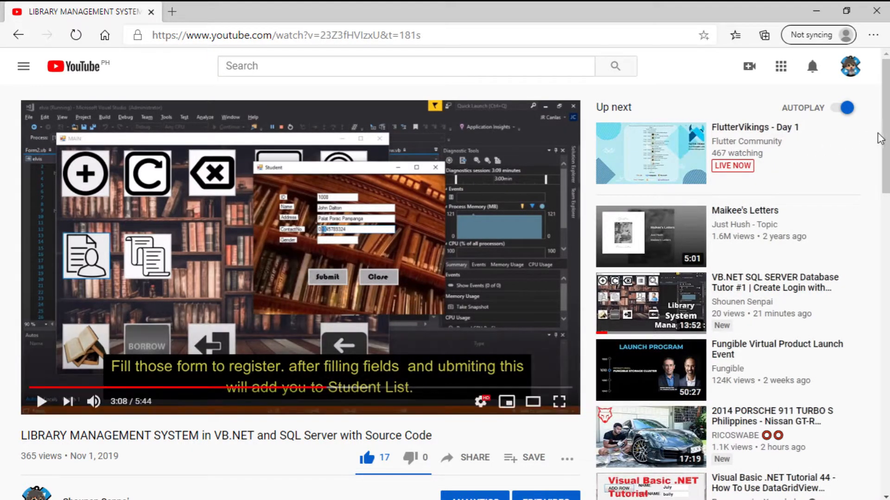
Open this video for editing in YouTube Studio's video editor and bring up the free music library for its audio track.
scroll(695, 262, "down", 5)
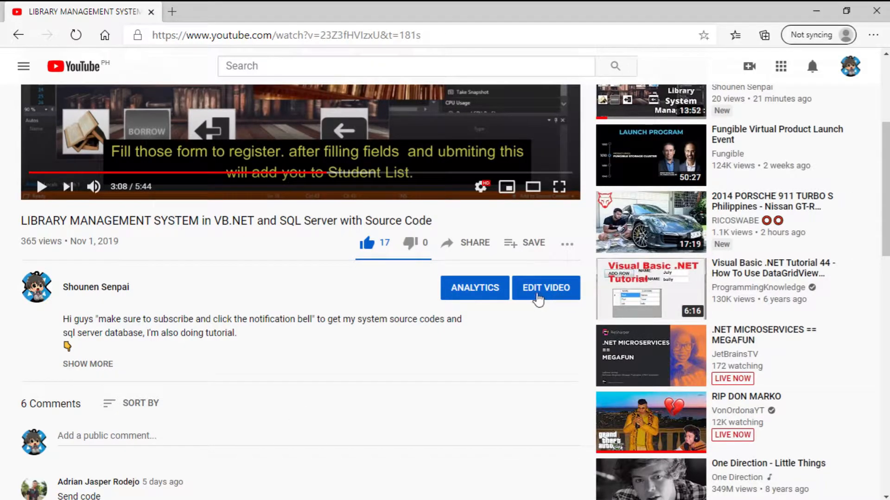
left_click(537, 298)
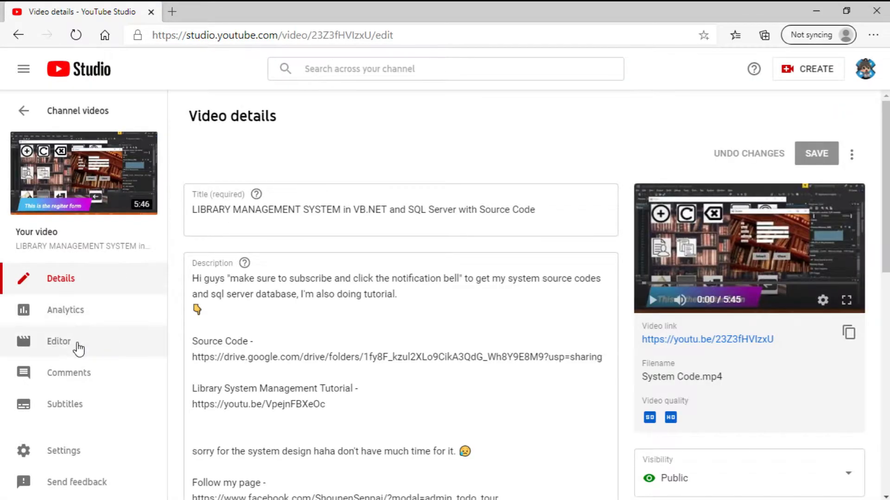
left_click(65, 350)
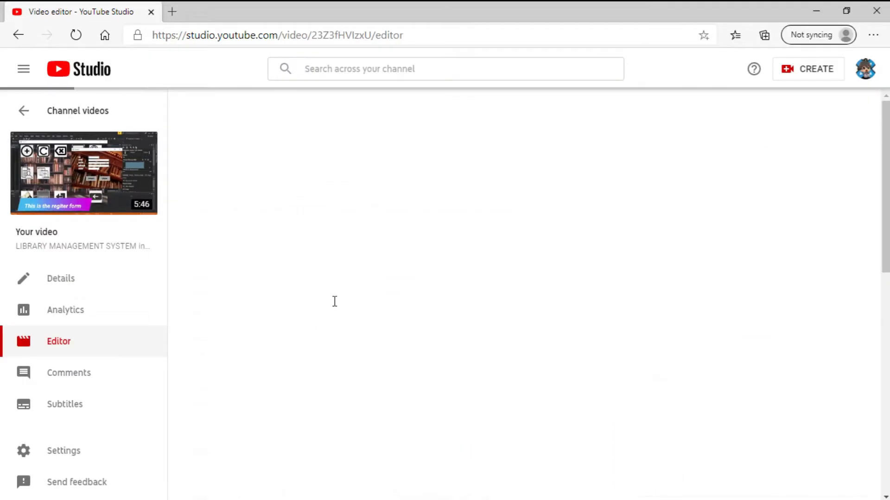
left_click_drag(883, 155, 842, 213)
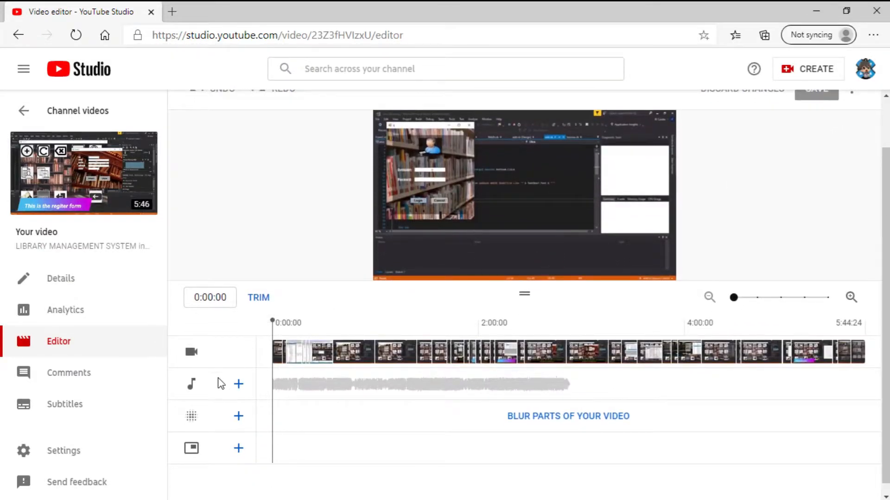
left_click(237, 390)
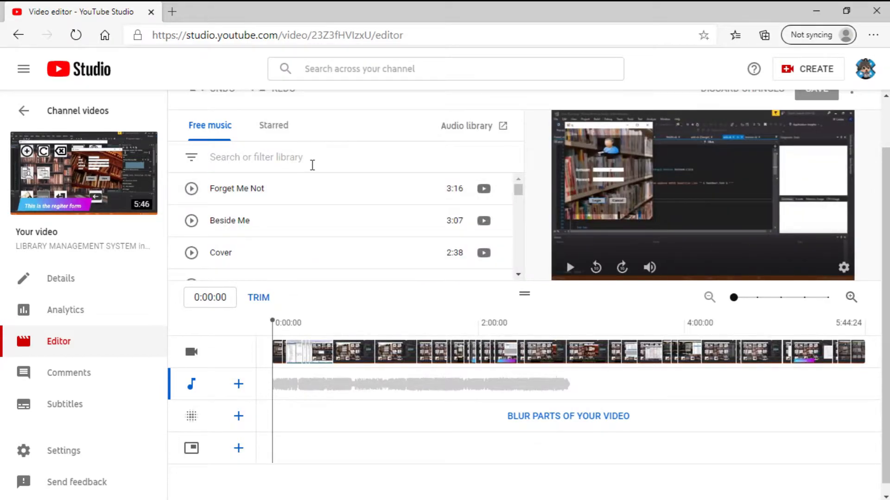
Filter the free music library by the Classical genre.
left_click(314, 160)
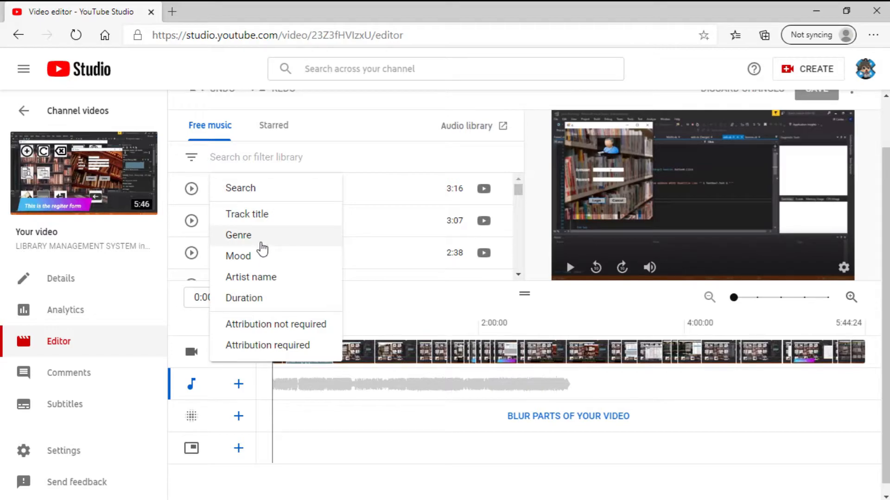
left_click(261, 242)
scroll(326, 331, "down", 2)
scroll(329, 287, "up", 1)
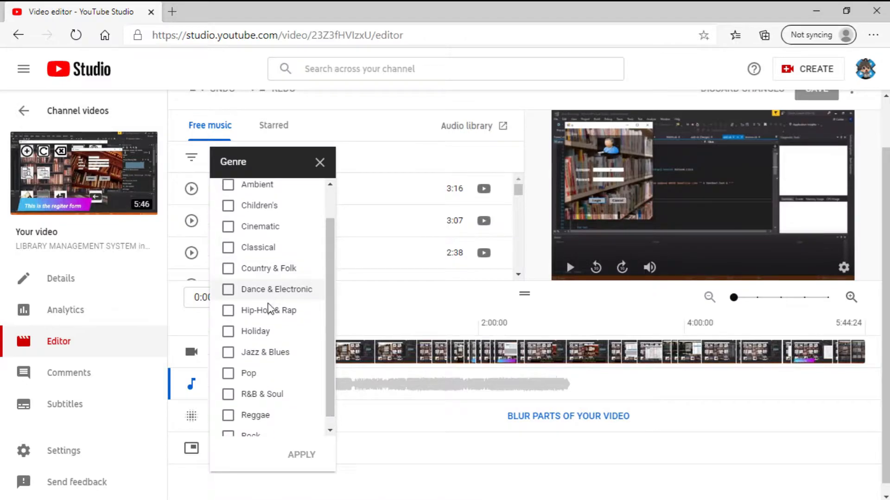
left_click(260, 250)
left_click(303, 455)
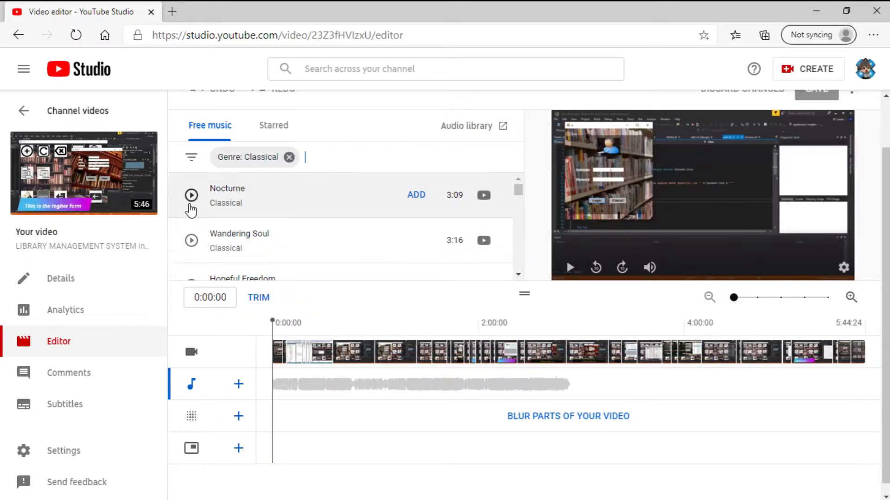
Preview the Nocturne track and remove the Classical genre filter.
left_click(517, 195)
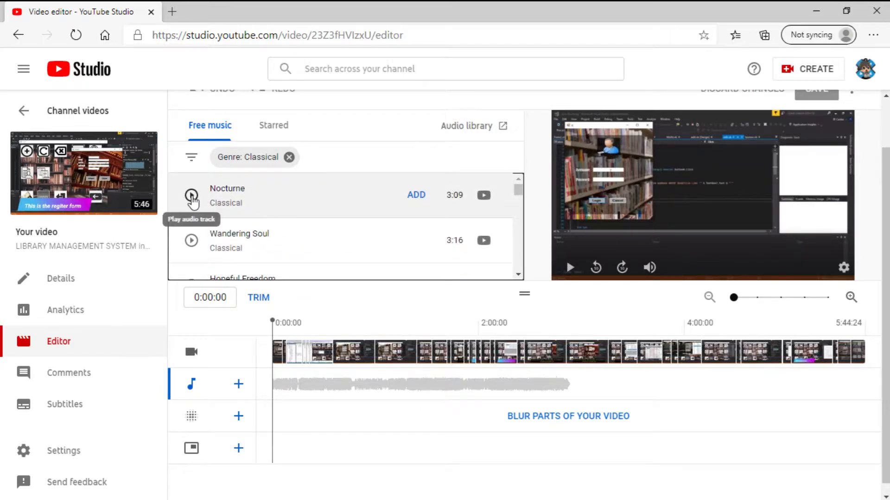
left_click(192, 196)
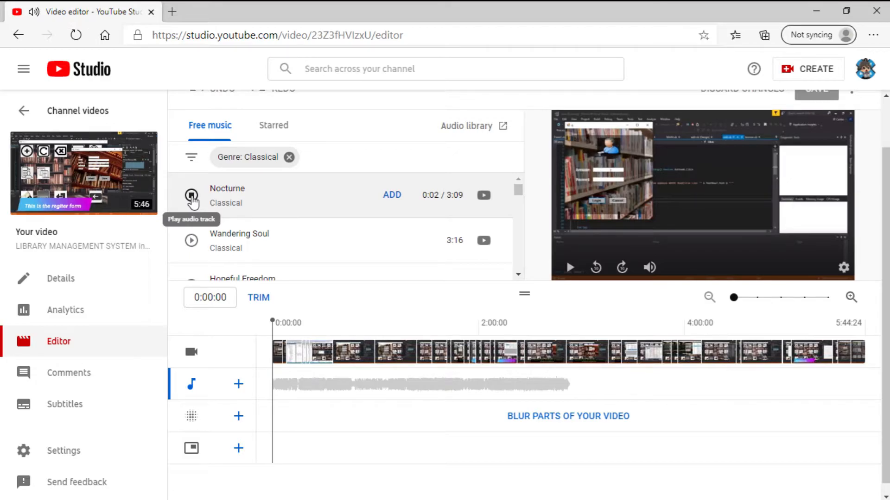
left_click(191, 196)
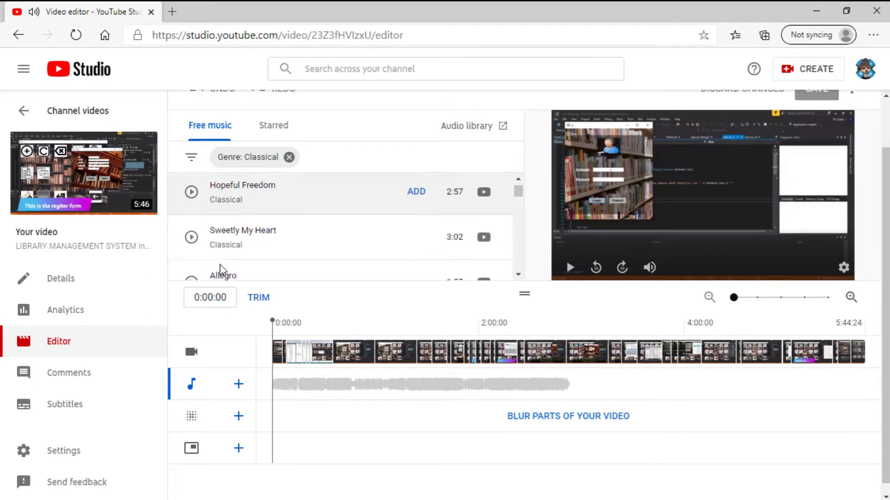
left_click(289, 158)
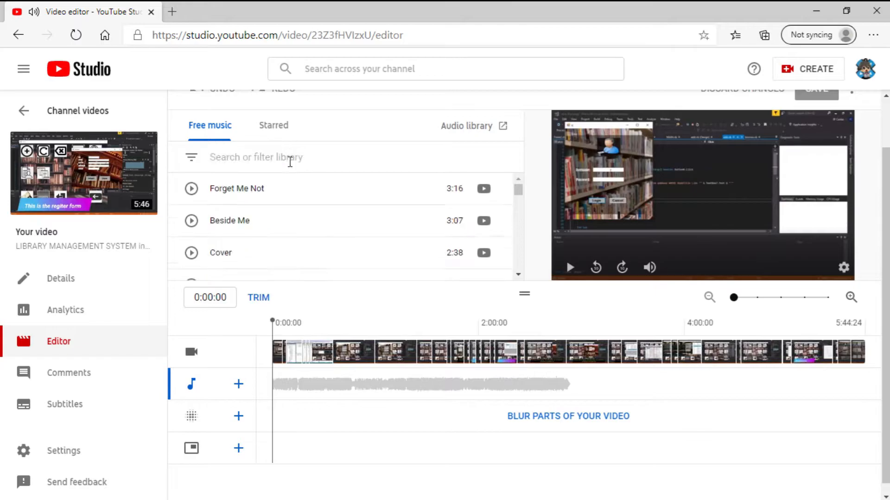
Preview the tracks Elegy, Getaway Powder and Savior Search from the unfiltered free music library.
scroll(255, 259, "down", 3)
scroll(256, 260, "down", 3)
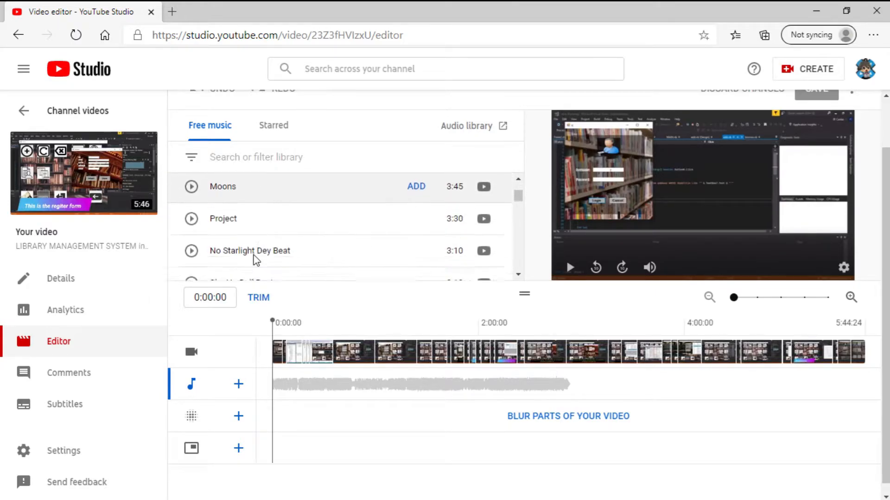
scroll(257, 259, "down", 3)
left_click(194, 269)
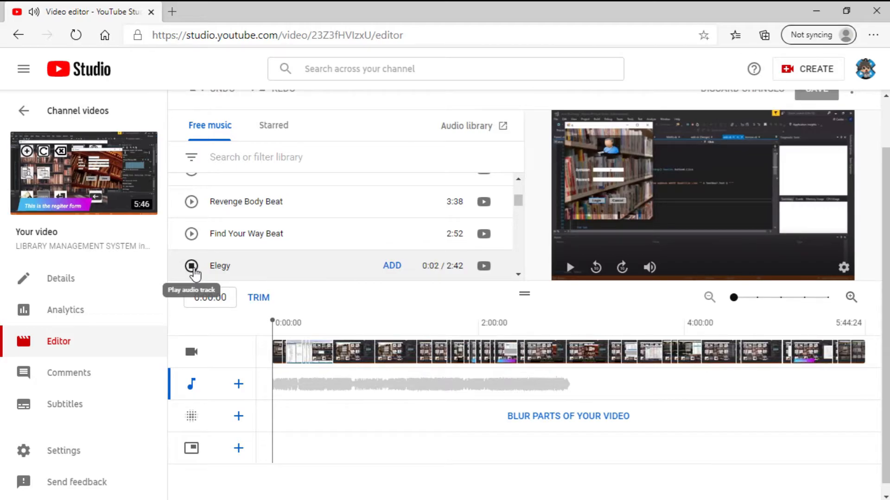
scroll(259, 252, "down", 5)
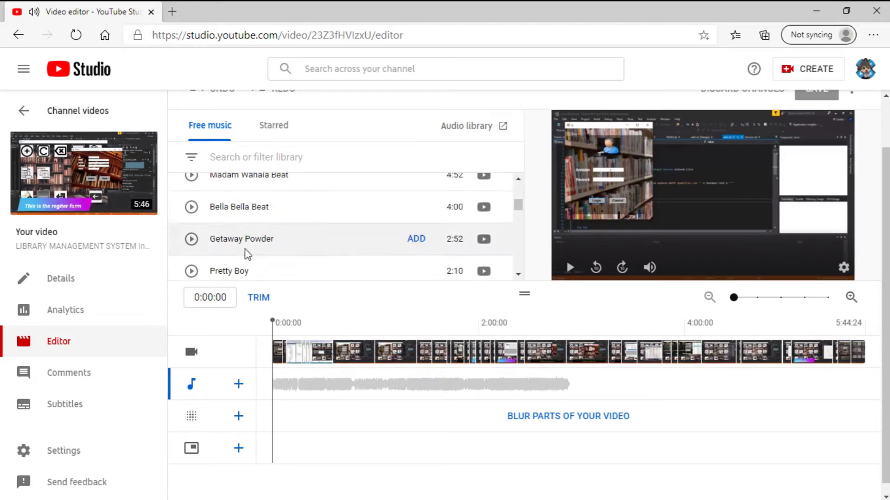
left_click(193, 241)
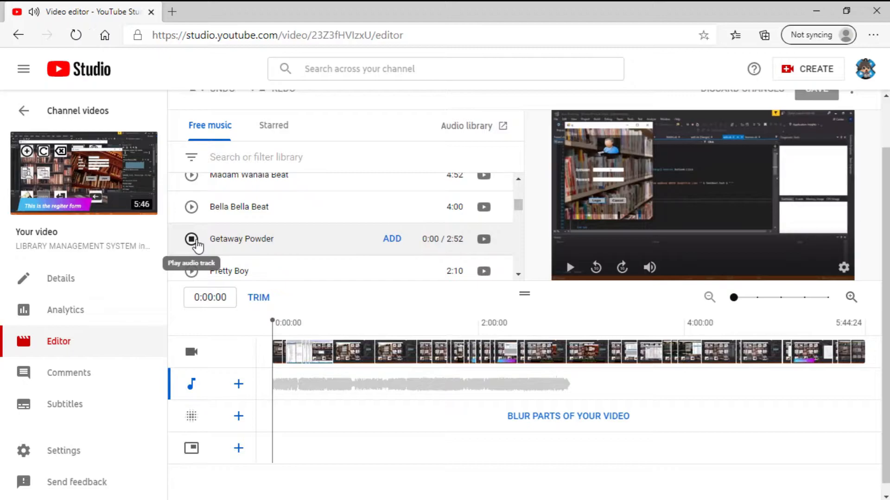
left_click(195, 241)
scroll(257, 239, "down", 3)
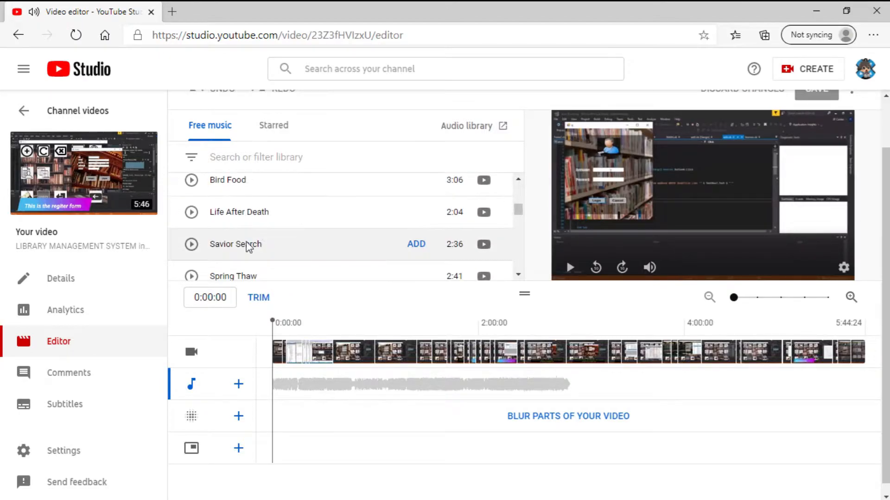
left_click(196, 245)
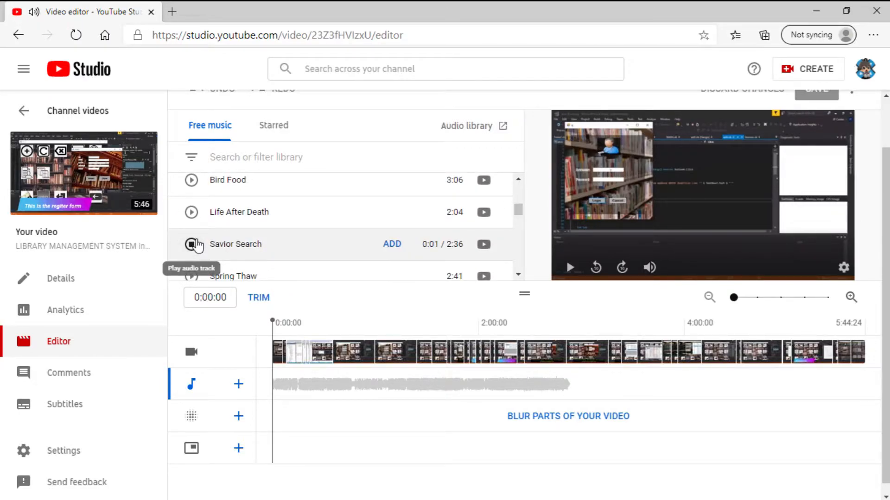
left_click(194, 244)
scroll(213, 241, "down", 5)
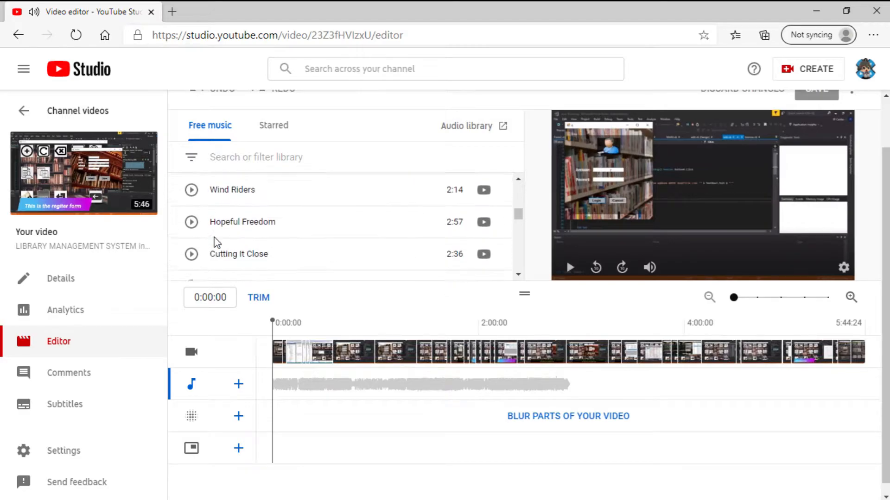
Filter the free music library by the Calm mood.
left_click(253, 155)
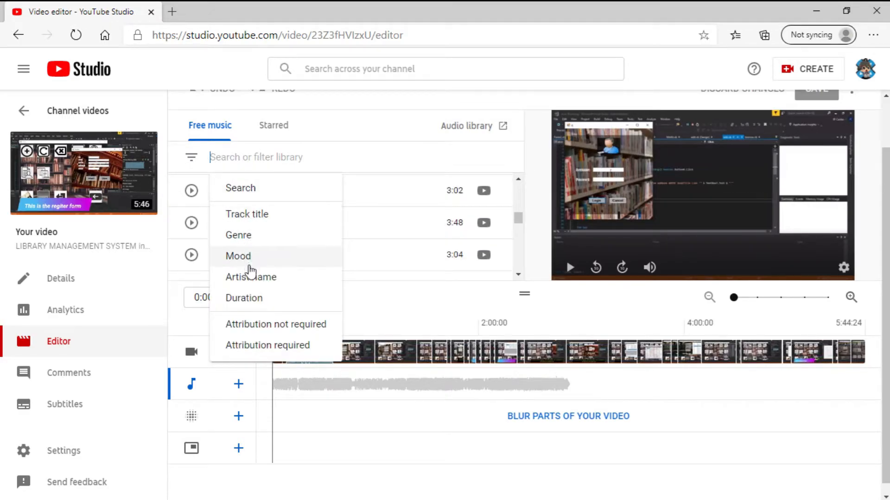
left_click(255, 256)
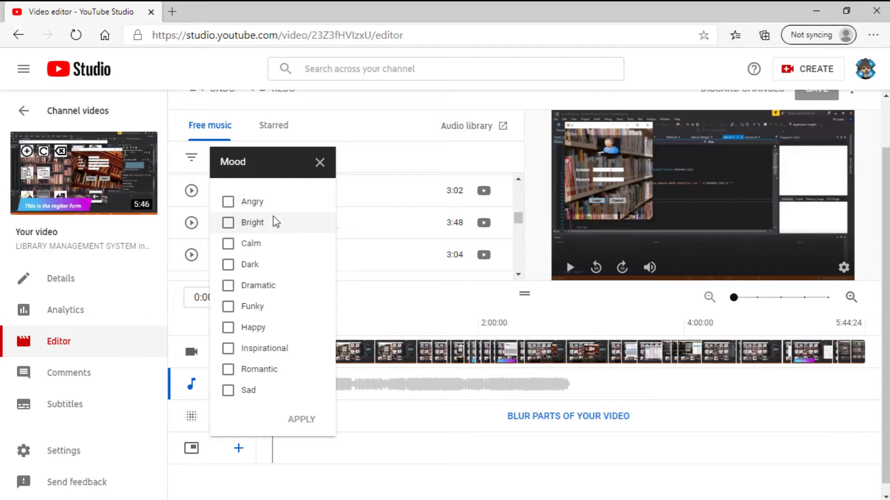
left_click(229, 242)
left_click(317, 411)
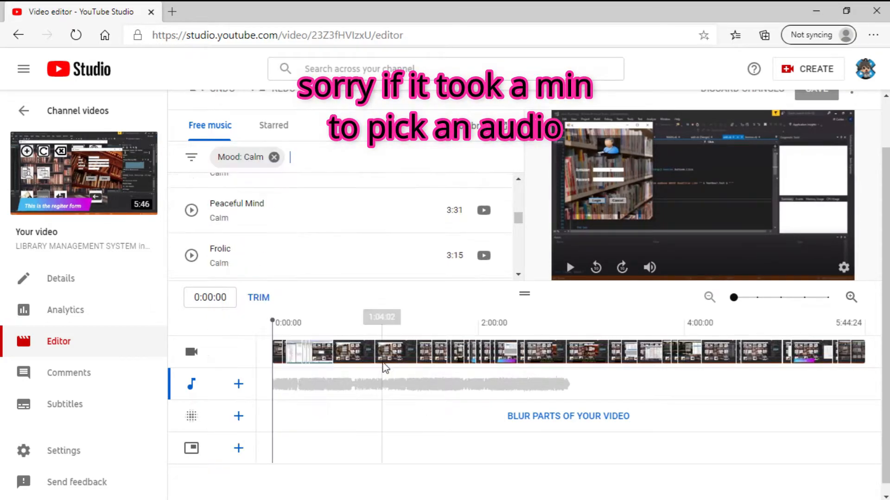
Preview the calm tracks Peaceful Mind, Frolic and Body And Attitude.
left_click(199, 223)
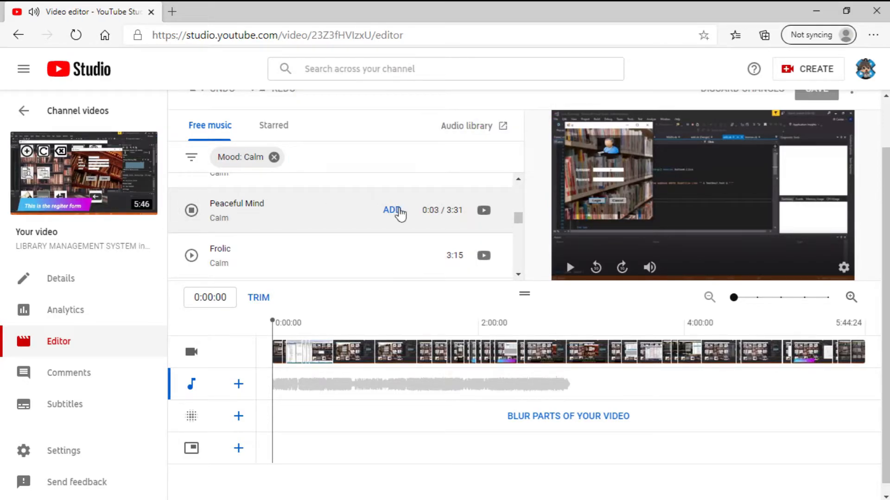
left_click(191, 256)
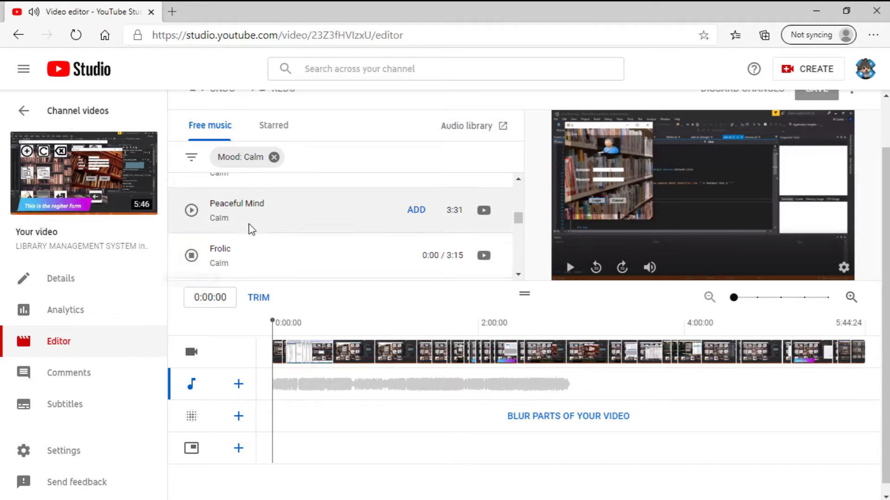
mouse_move(519, 216)
left_mouse_down()
mouse_move(520, 224)
mouse_move(518, 208)
left_mouse_up()
scroll(234, 234, "up", 5)
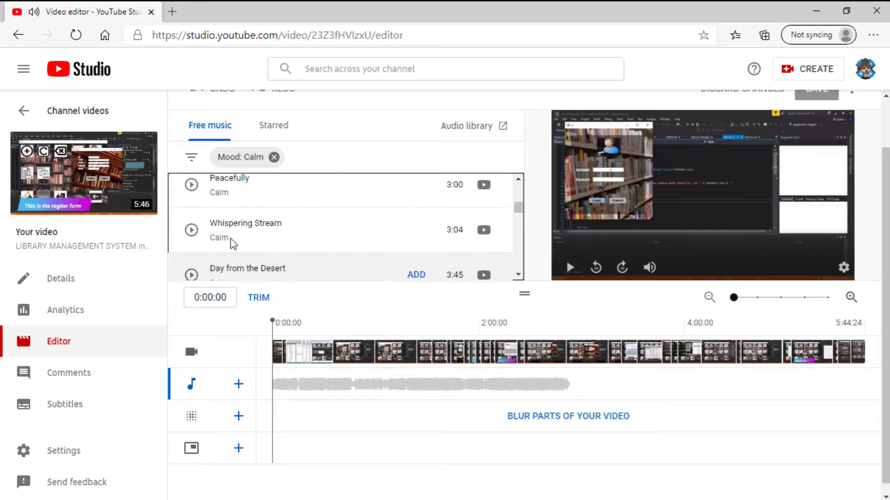
scroll(213, 237, "up", 8)
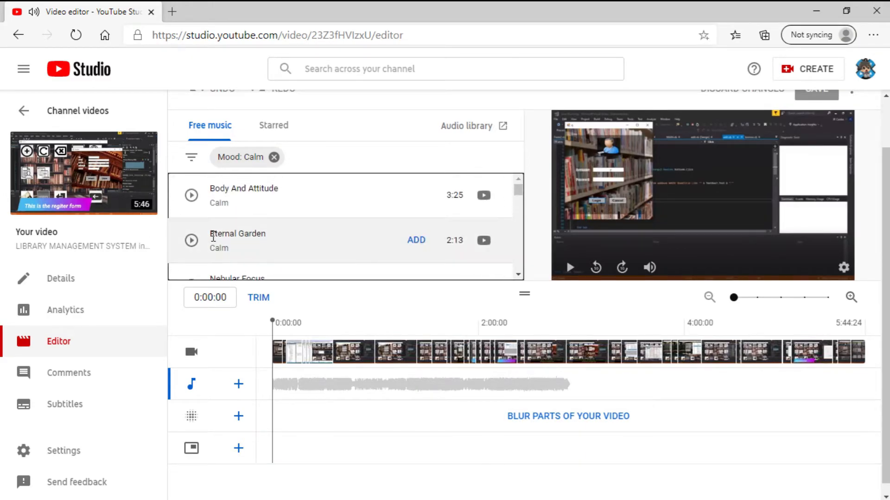
left_click(190, 199)
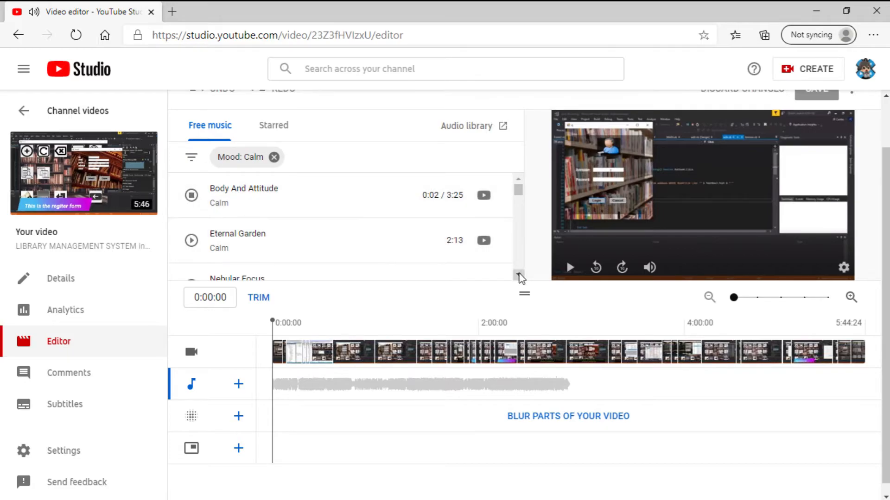
Preview QuangerineCream, add it to the video and place it after the existing audio so it runs to the video's end.
left_click(519, 275)
left_click(518, 275)
left_click(518, 275)
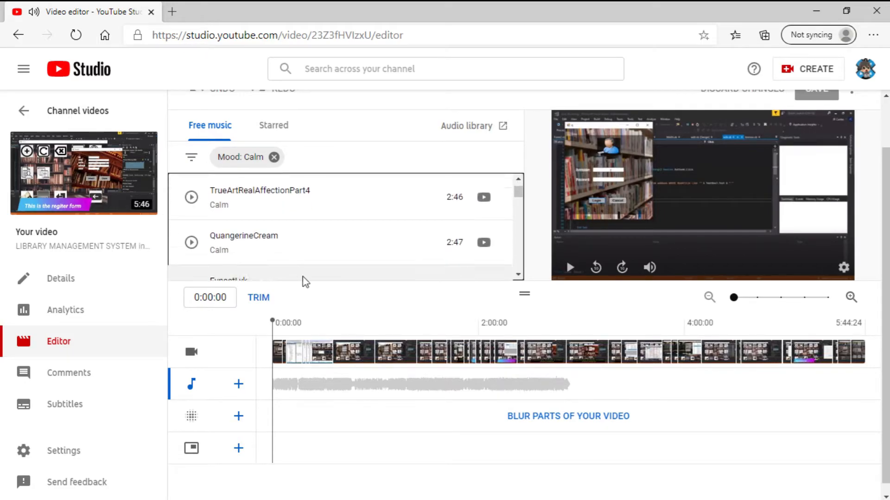
left_click(190, 242)
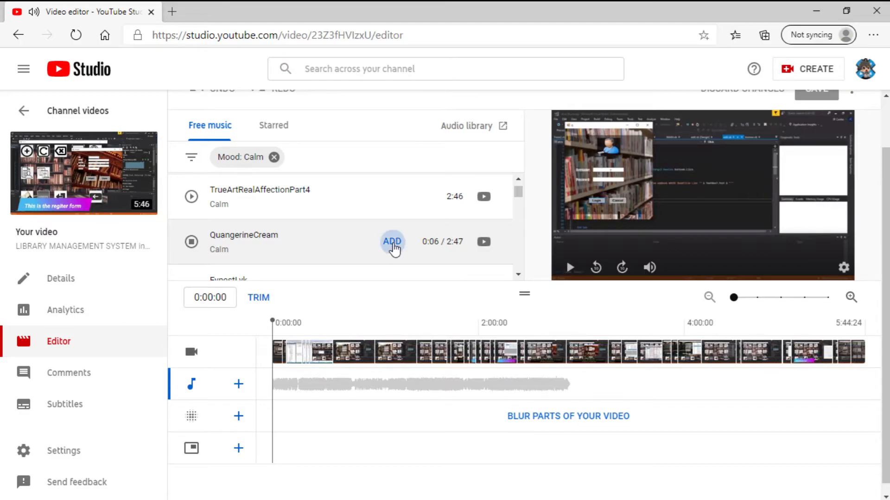
left_click(392, 241)
left_click_drag(493, 389, 717, 386)
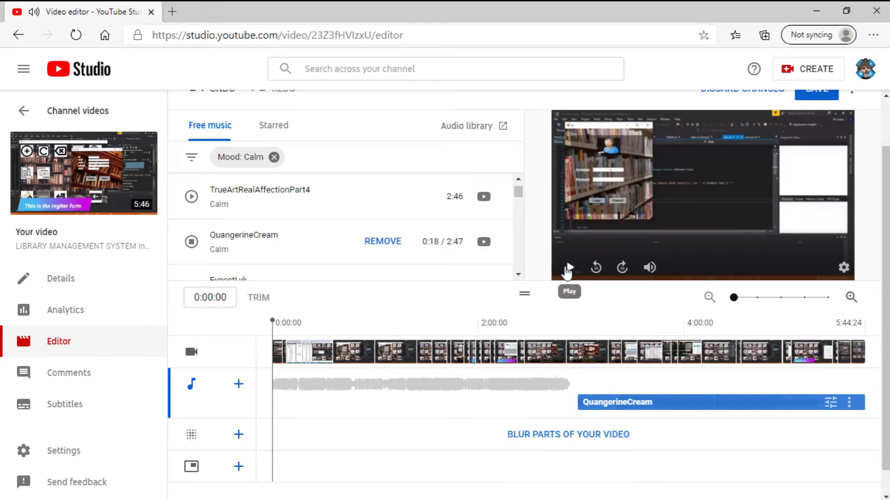
Stop the QuangerineCream preview and play the video from 2:45:15 to check the transition from the existing audio into the added track.
left_click(192, 241)
left_click(562, 323)
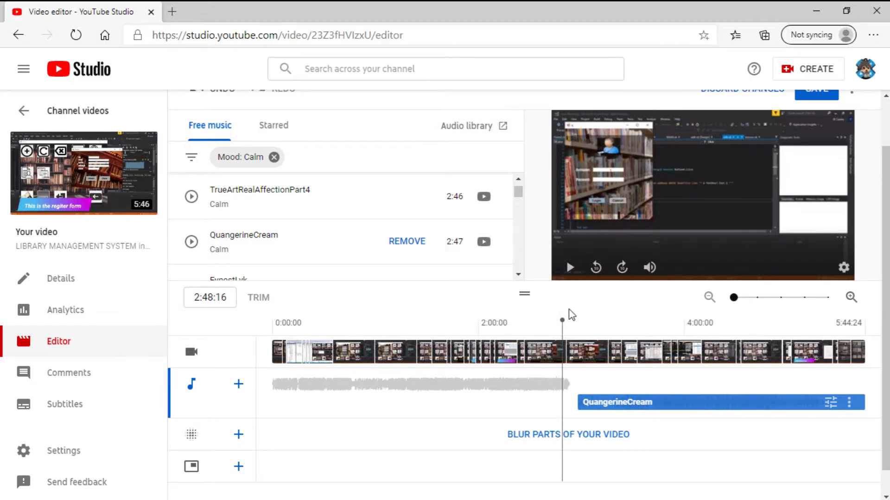
left_click(557, 322)
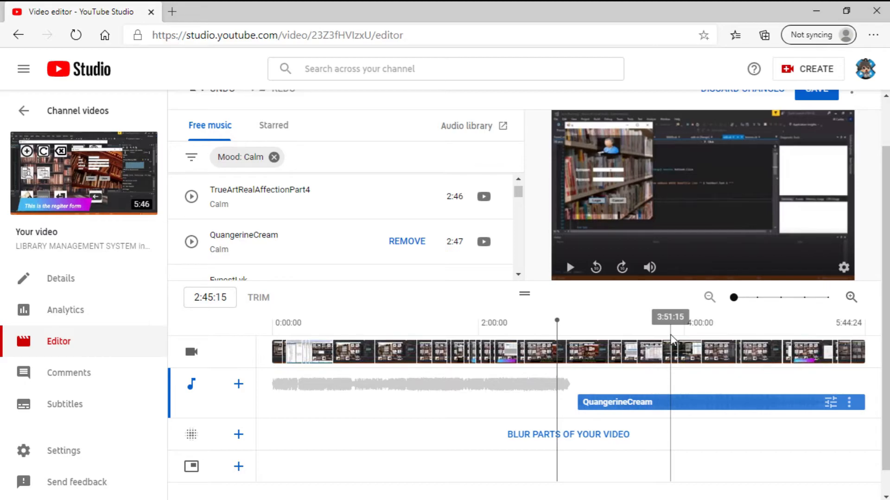
key("space")
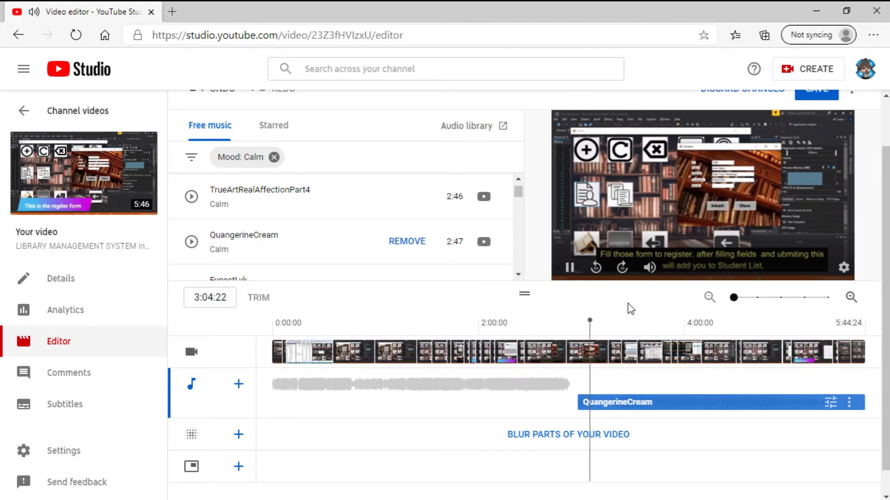
Save the edited video with the added music and confirm the save after reading the processing-time notice.
scroll(630, 309, "up", 1)
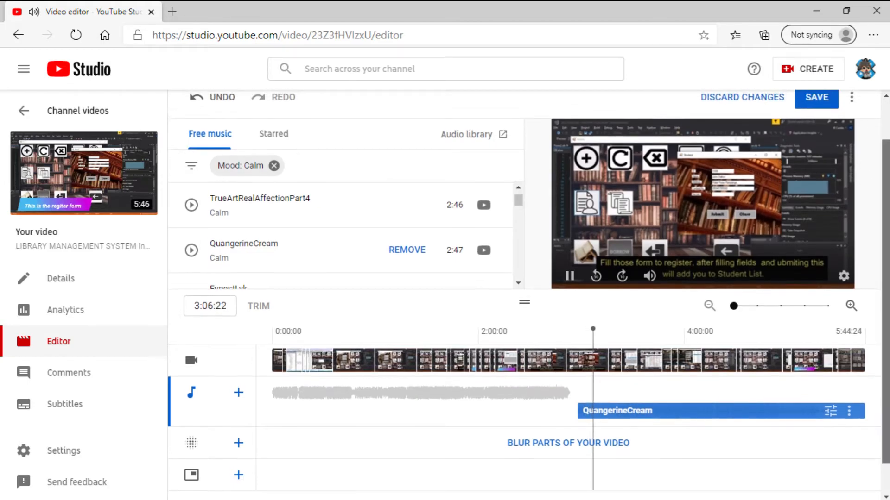
left_click(811, 121)
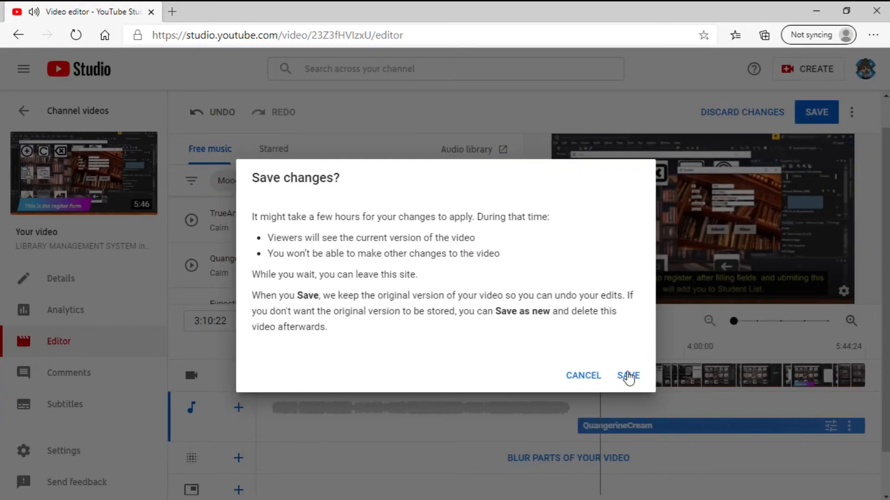
left_click_drag(256, 218, 434, 219)
left_click(371, 218)
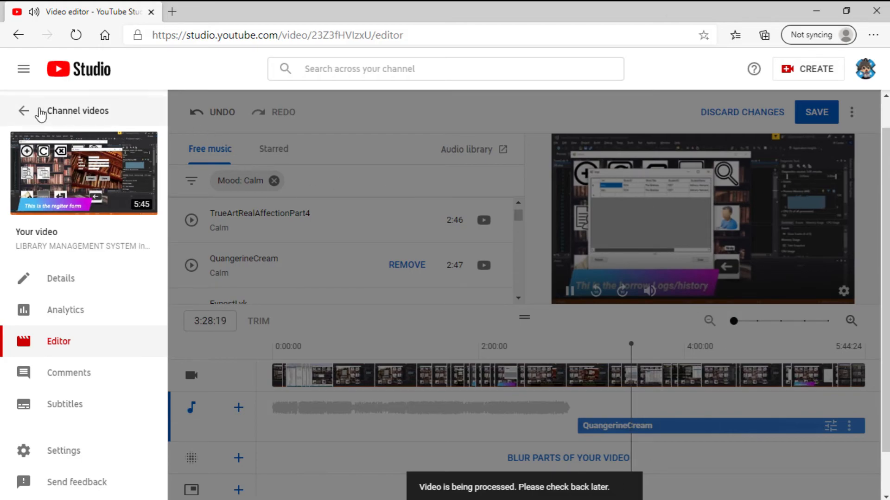
Leave the editor for the channel's video list and open the public channel page on YouTube.
left_click(55, 112)
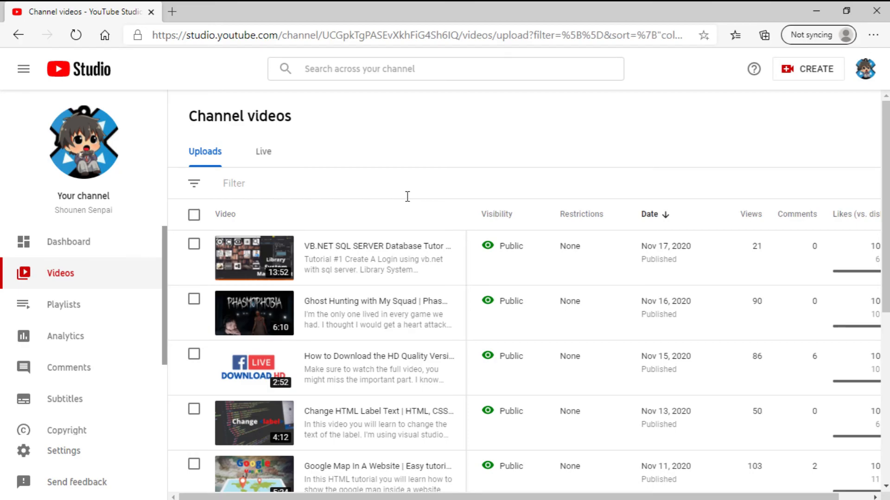
left_click(865, 68)
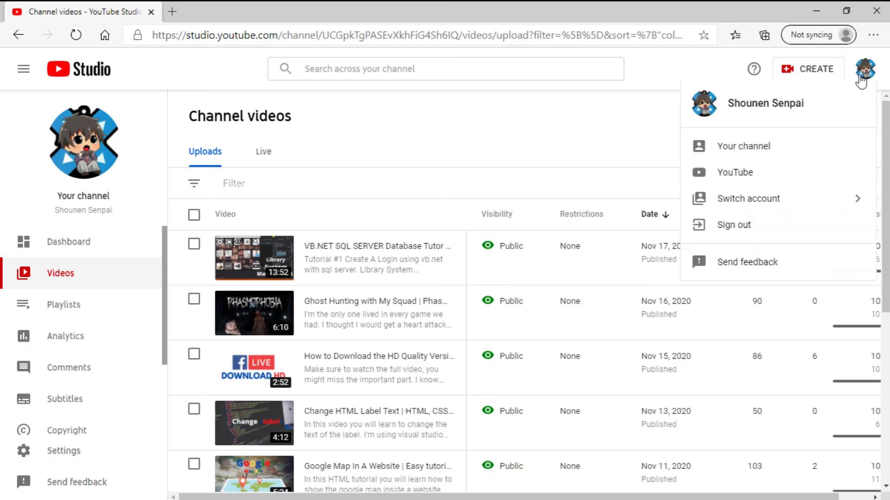
left_click(740, 148)
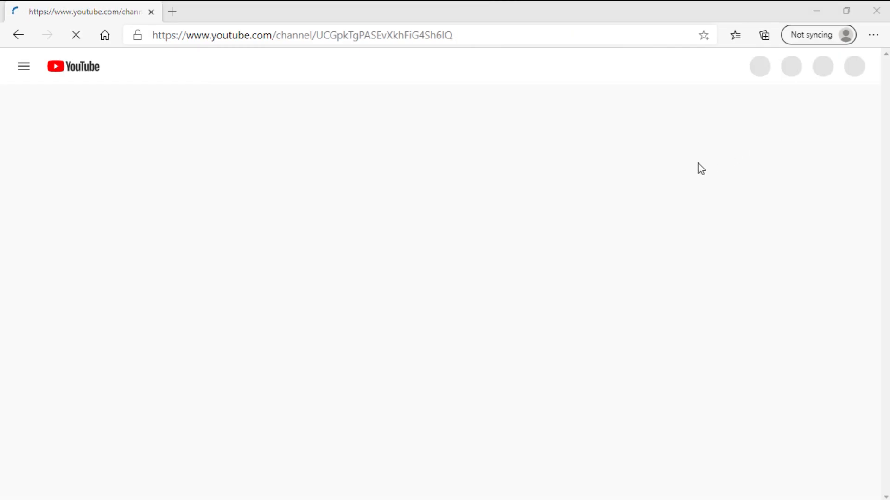